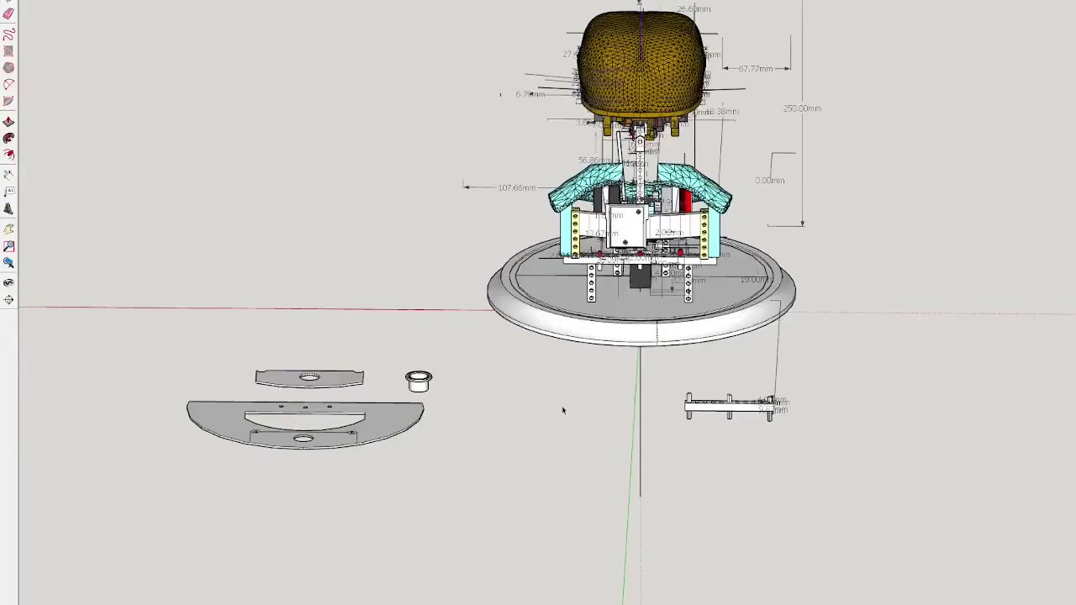
Select the small plate-and-bushing group beneath the head bracket
click(283, 48)
mouse_move(282, 47)
middle_down()
mouse_move(252, 437)
mouse_move(224, 31)
mouse_move(285, 269)
mouse_move(479, 432)
middle_up()
click(240, 461)
scroll(224, 31, up, 5)
scroll(478, 432, up, 5)
scroll(752, 181, up, 1)
Orbit from a side elevation of the bracket assembly to an elevated view of the whole model
click(752, 181)
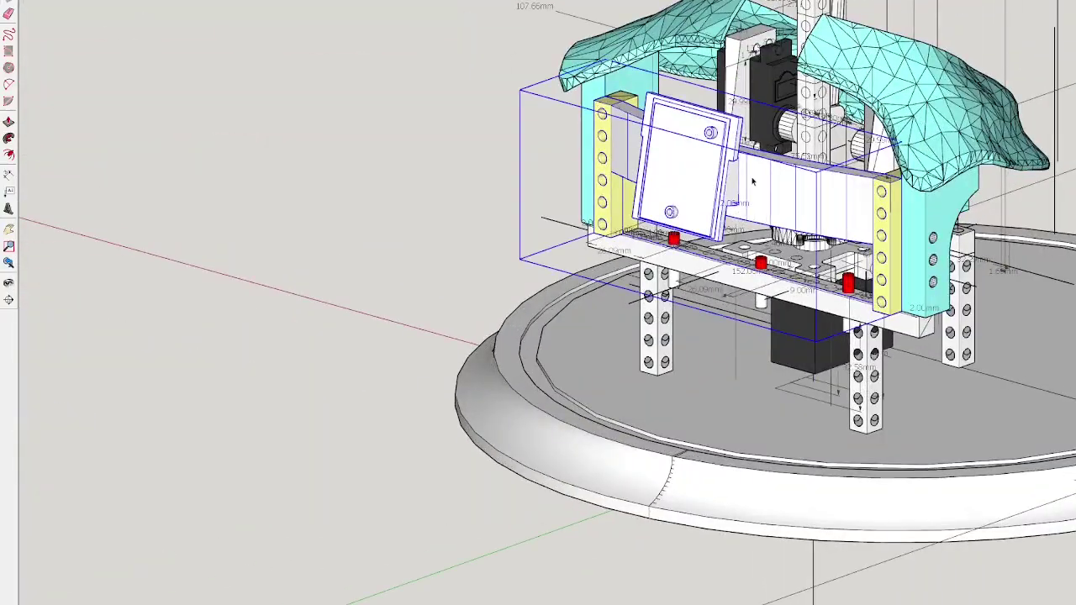
mouse_move(746, 176)
middle_down()
mouse_move(588, 252)
mouse_move(420, 300)
mouse_move(463, 260)
middle_up()
scroll(420, 300, down, 4)
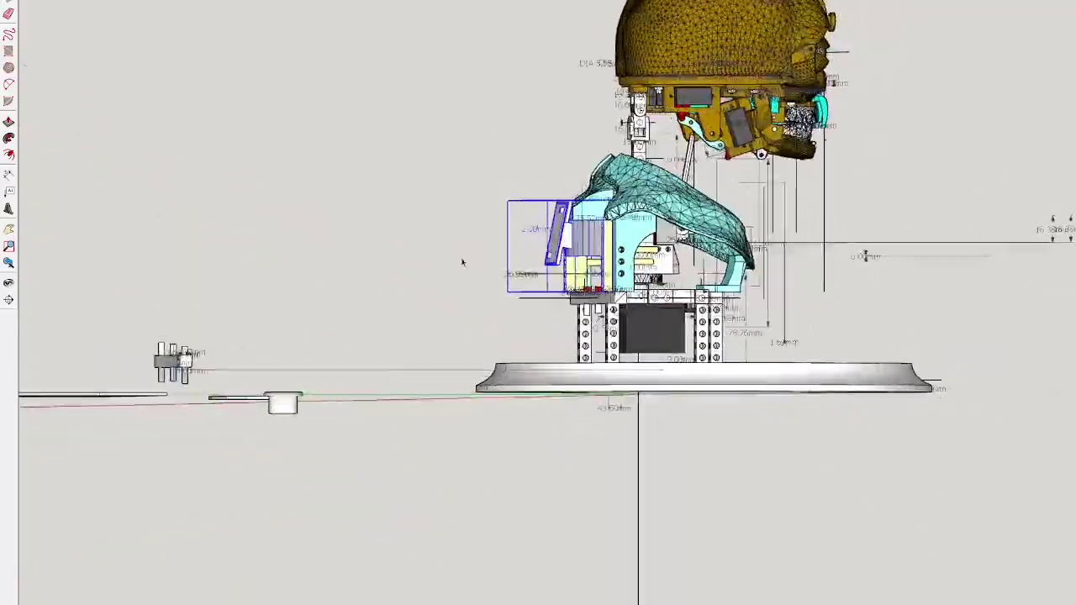
scroll(399, 284, up, 5)
mouse_move(399, 284)
middle_down()
mouse_move(359, 440)
mouse_move(65, 498)
middle_up()
scroll(360, 441, down, 3)
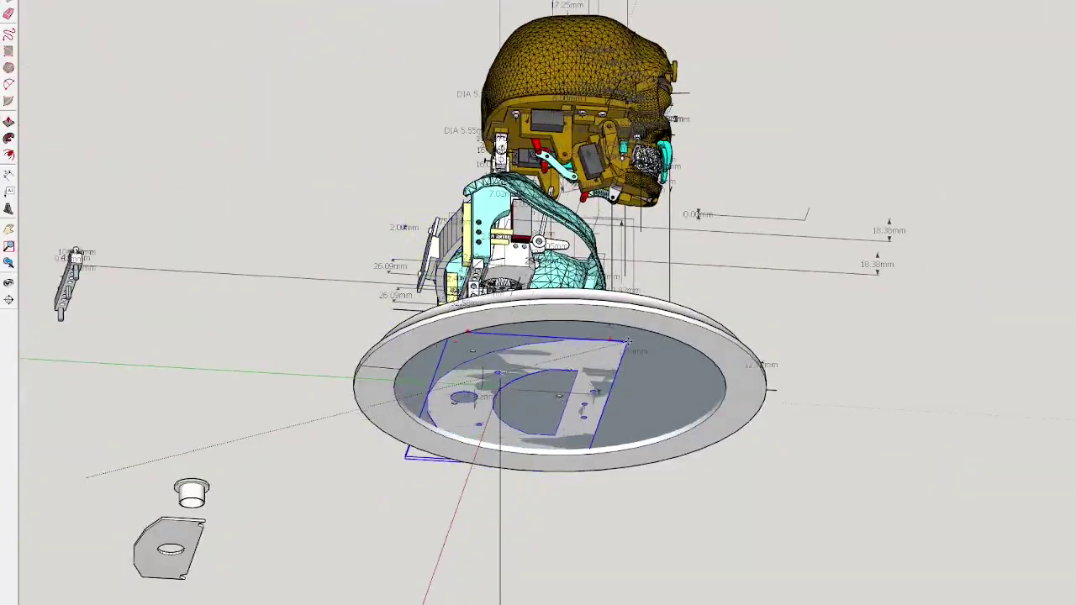
scroll(627, 340, up, 5)
scroll(484, 386, down, 3)
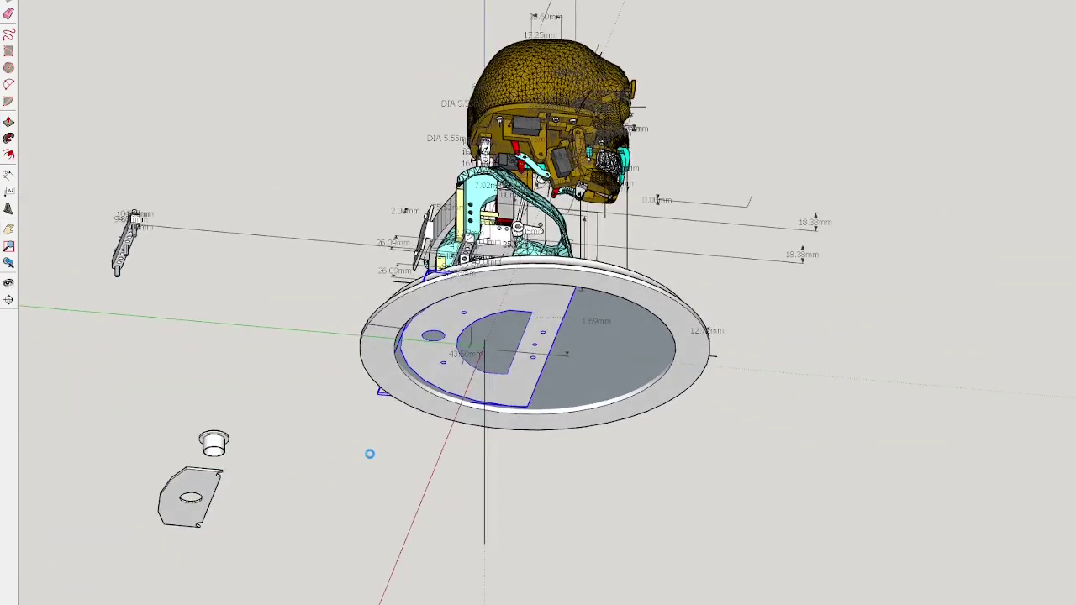
Look down on the turntable plate and drop the white bushing into its round hole
middle_drag(175, 361, 175, 405)
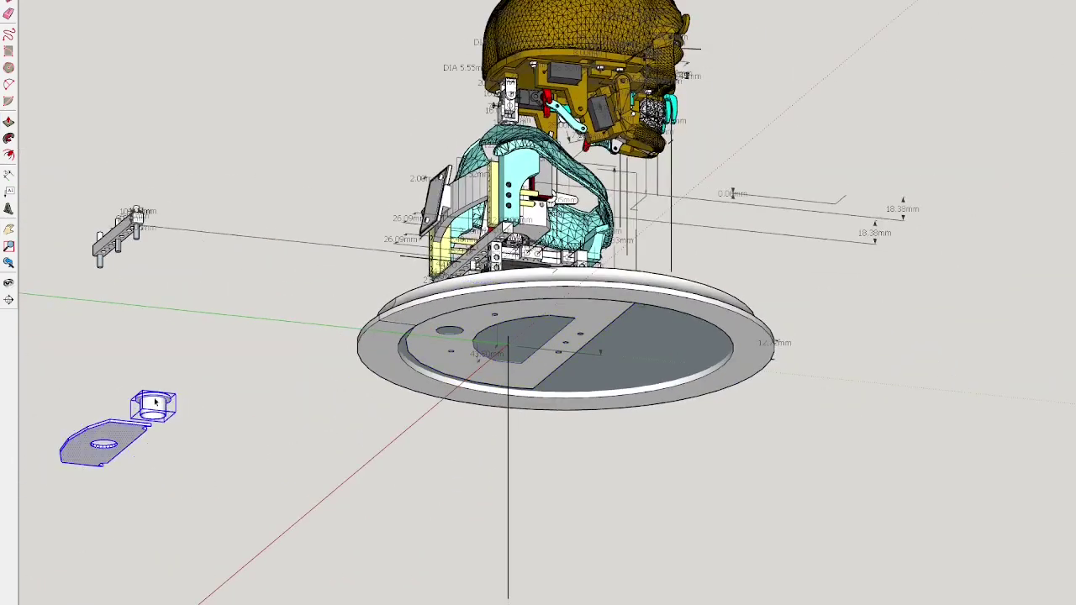
scroll(514, 323, up, 3)
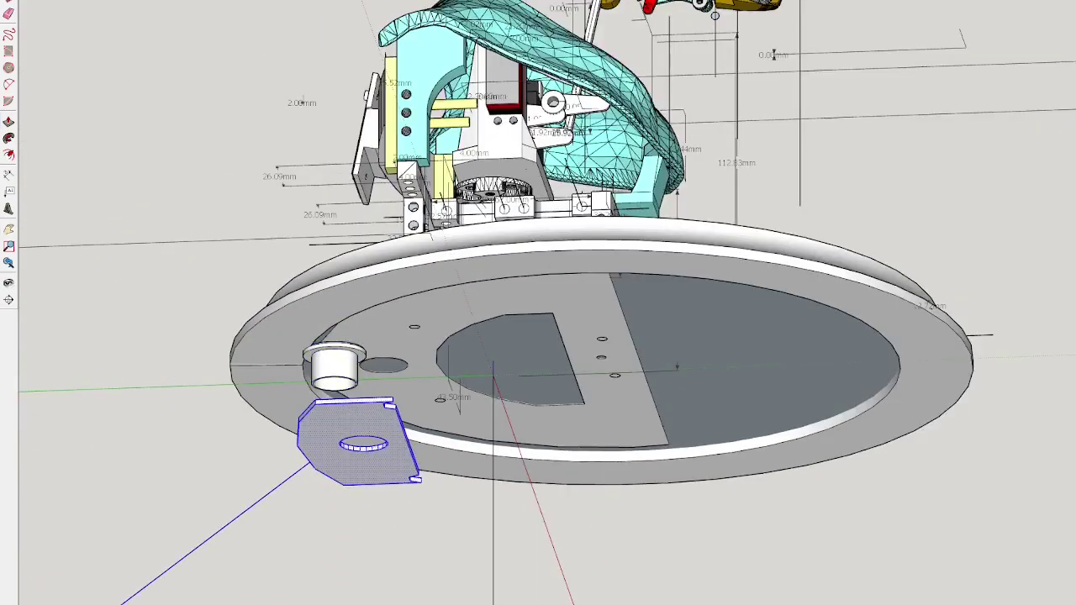
scroll(208, 254, down, 3)
scroll(219, 346, up, 6)
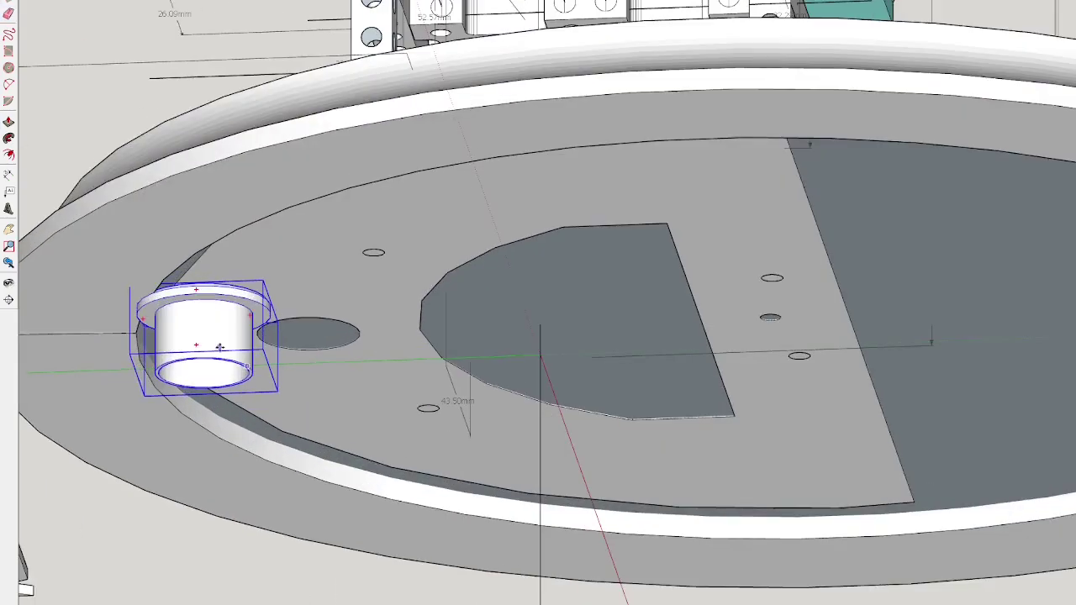
click(219, 347)
scroll(220, 346, down, 2)
scroll(150, 362, up, 6)
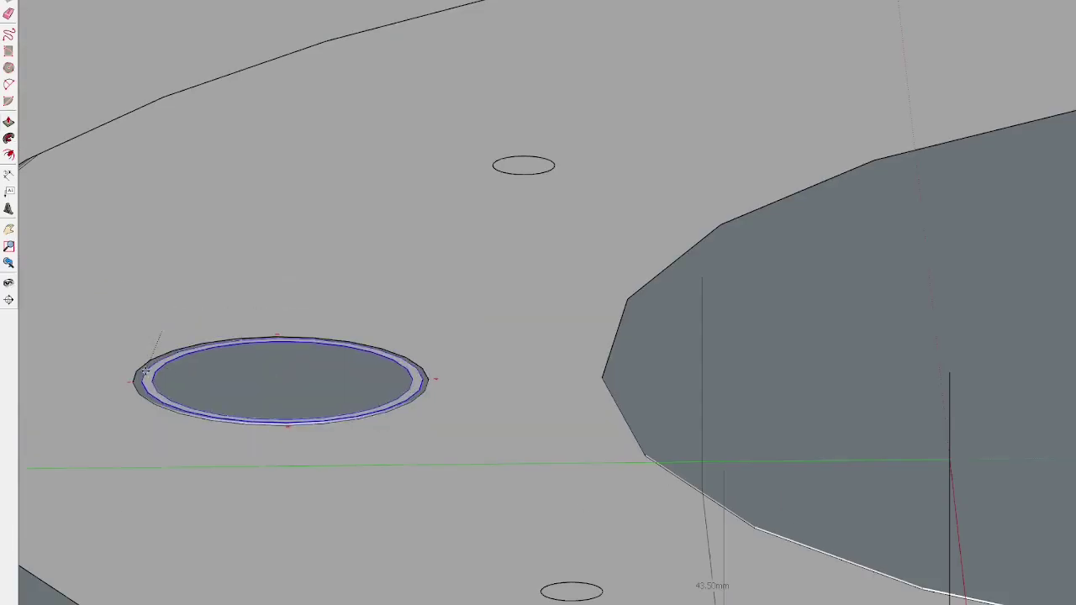
scroll(145, 369, down, 5)
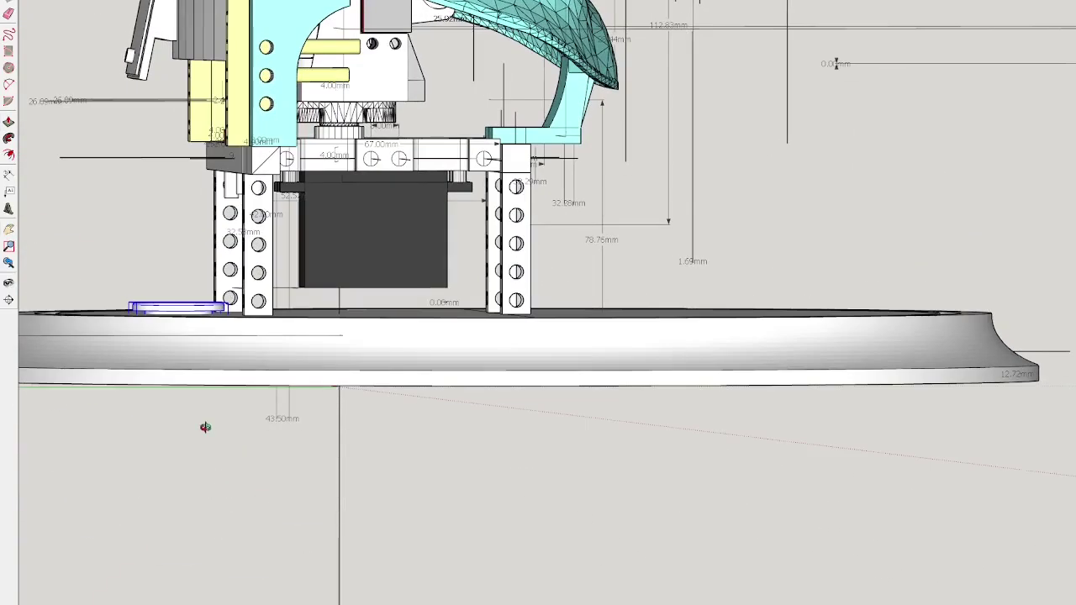
Orbit out to an elevated view of the head assembly above the seated bushing
mouse_move(205, 427)
middle_down()
mouse_move(190, 512)
mouse_move(290, 436)
mouse_move(285, 395)
mouse_move(4, 418)
mouse_move(420, 336)
mouse_move(695, 249)
middle_up()
scroll(285, 395, up, 2)
scroll(695, 249, down, 3)
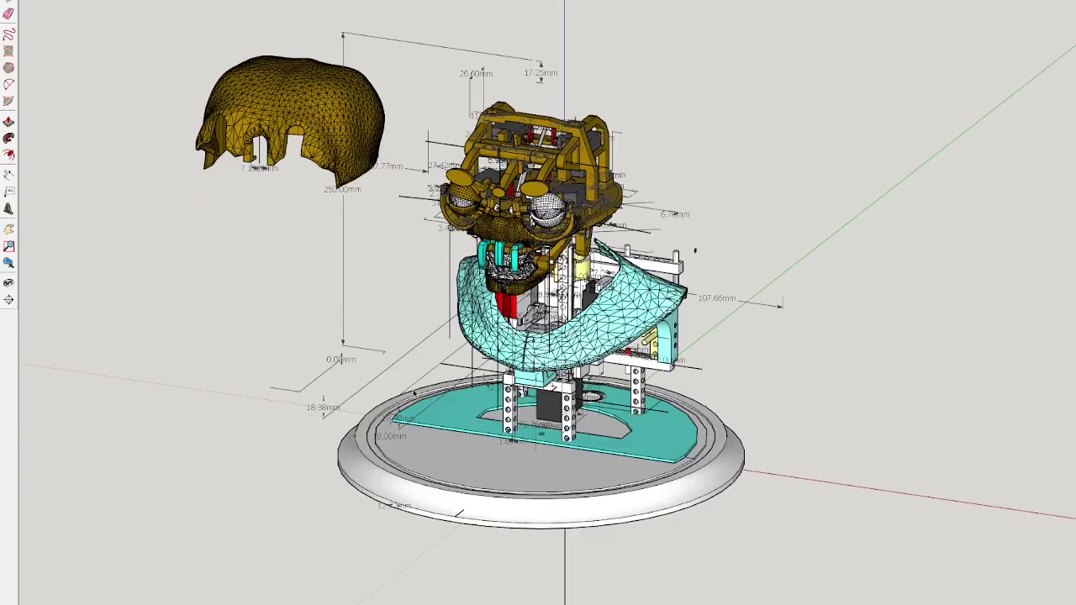
mouse_move(695, 250)
middle_down()
mouse_move(798, 336)
mouse_move(872, 368)
mouse_move(305, 425)
mouse_move(343, 466)
middle_up()
double_click(650, 455)
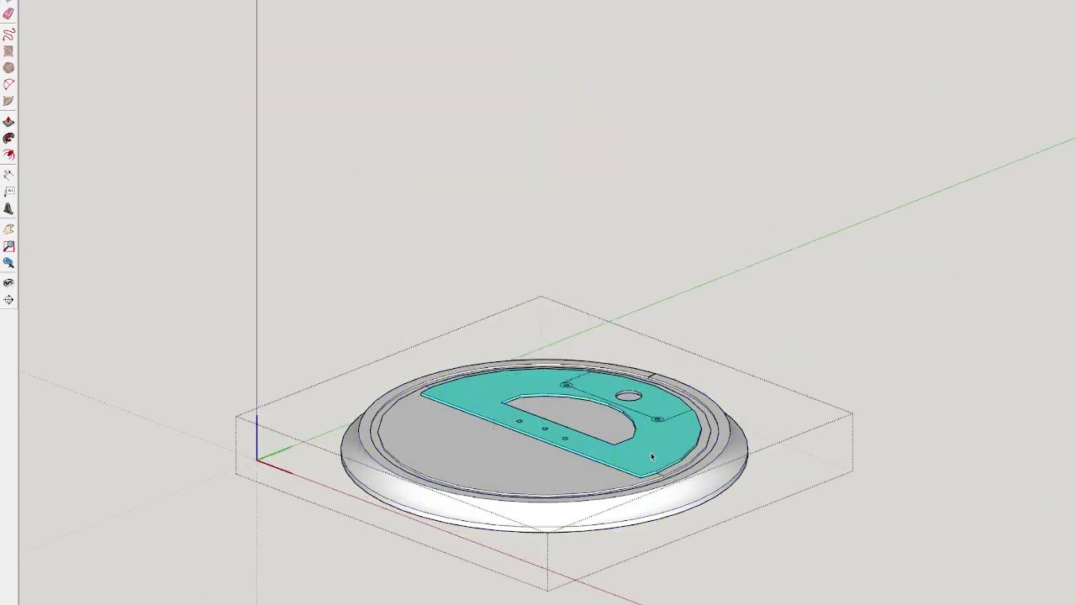
click(662, 445)
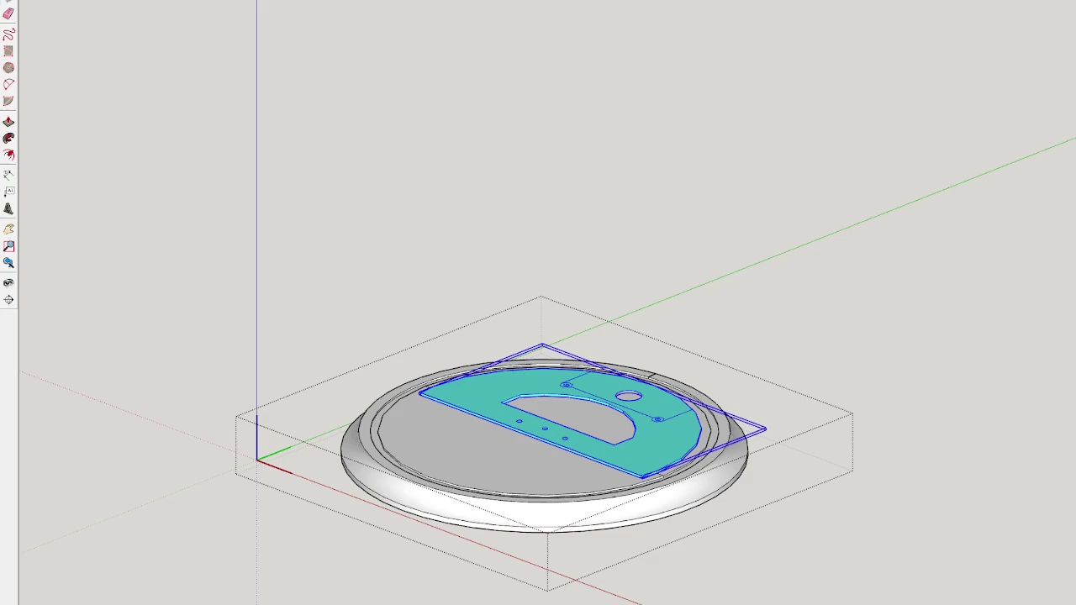
middle_drag(449, 414, 605, 458)
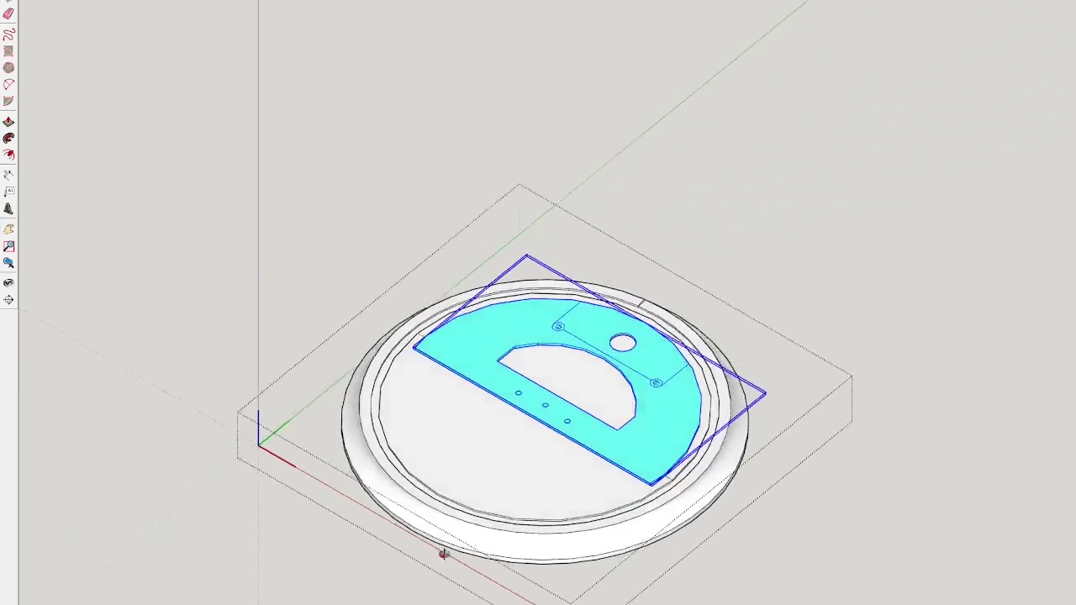
drag(647, 424, 383, 254)
middle_drag(297, 320, 205, 50)
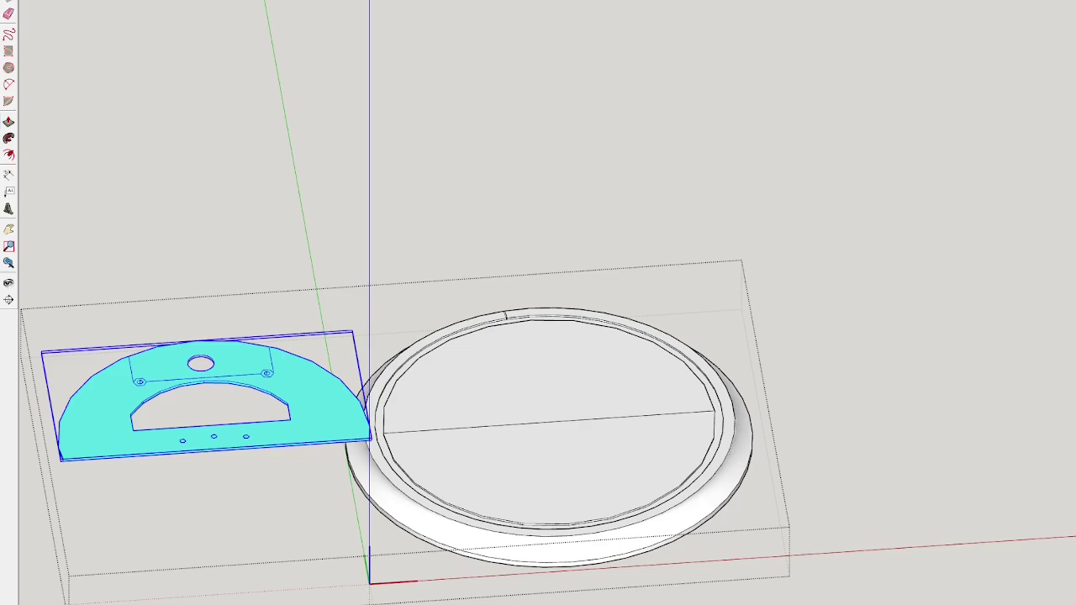
drag(210, 395, 200, 402)
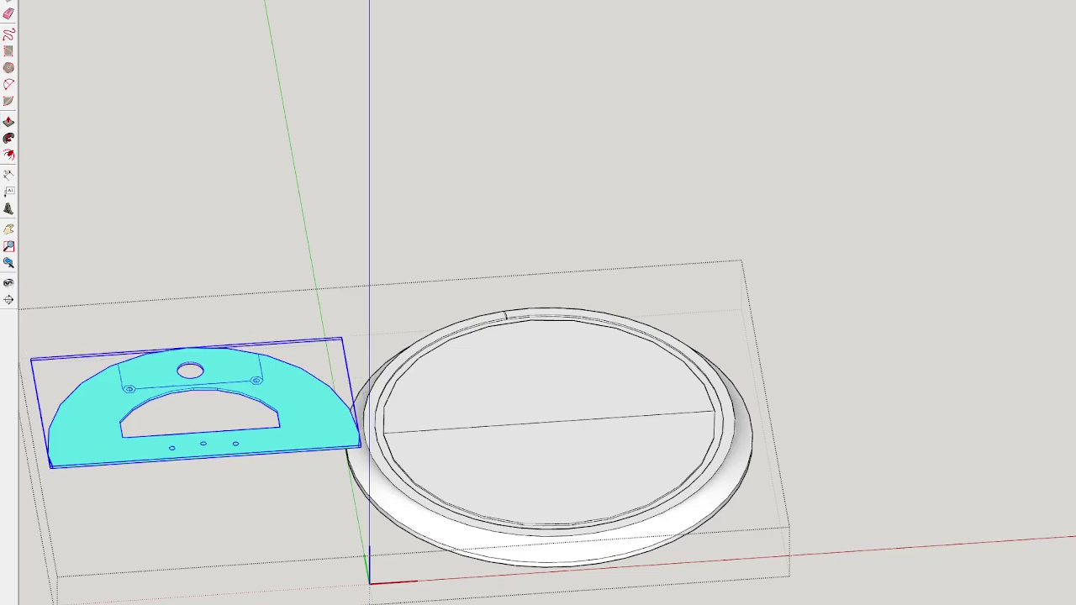
key(ctrl+z)
key(ctrl+z)
middle_drag(599, 260, 434, 335)
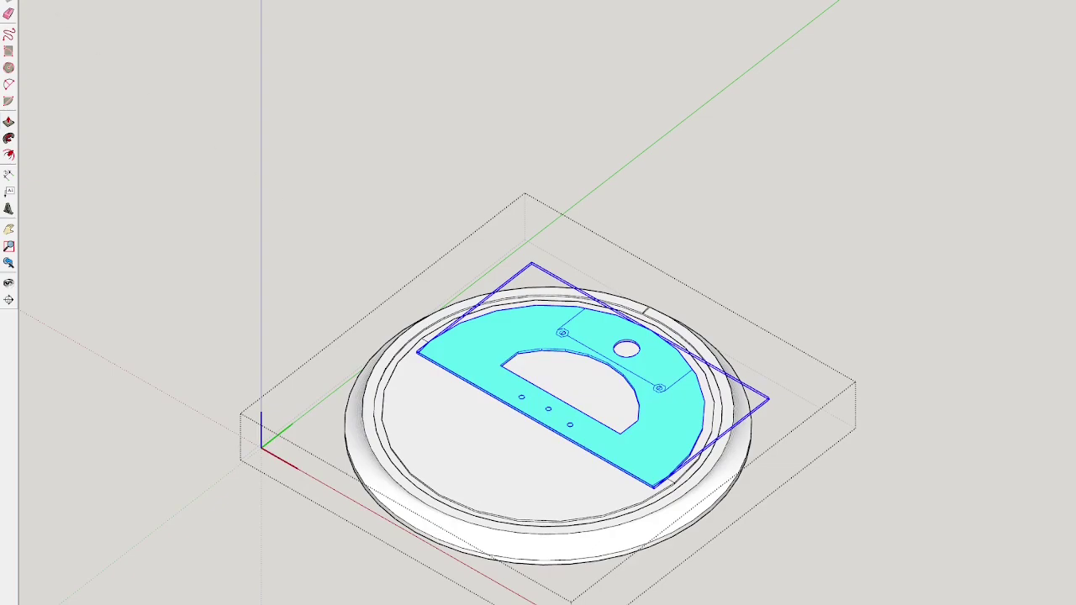
click(208, 228)
middle_drag(471, 420, 703, 482)
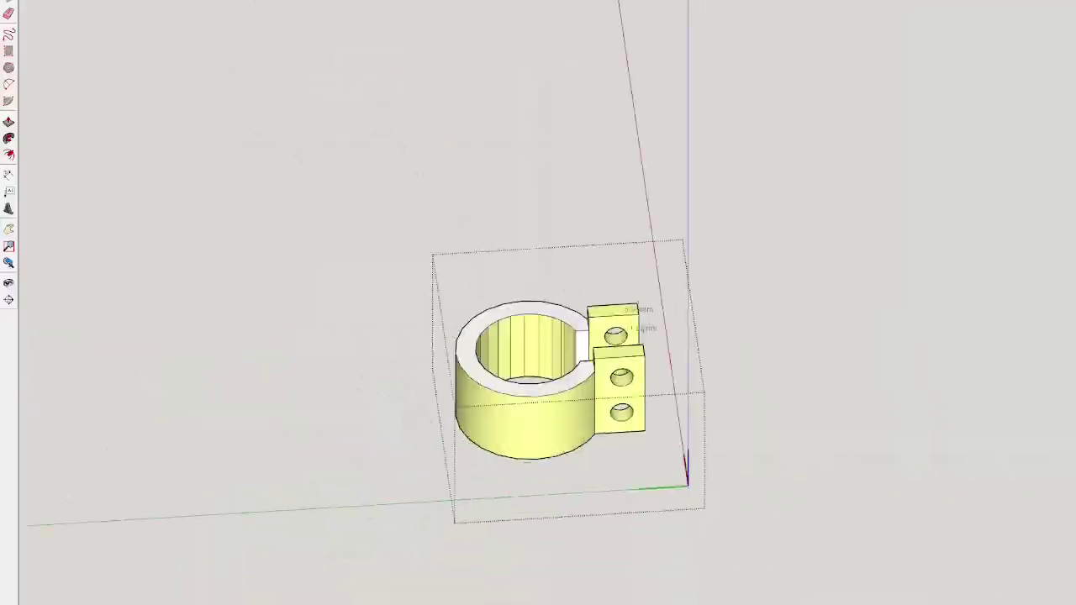
middle_drag(664, 411, 688, 381)
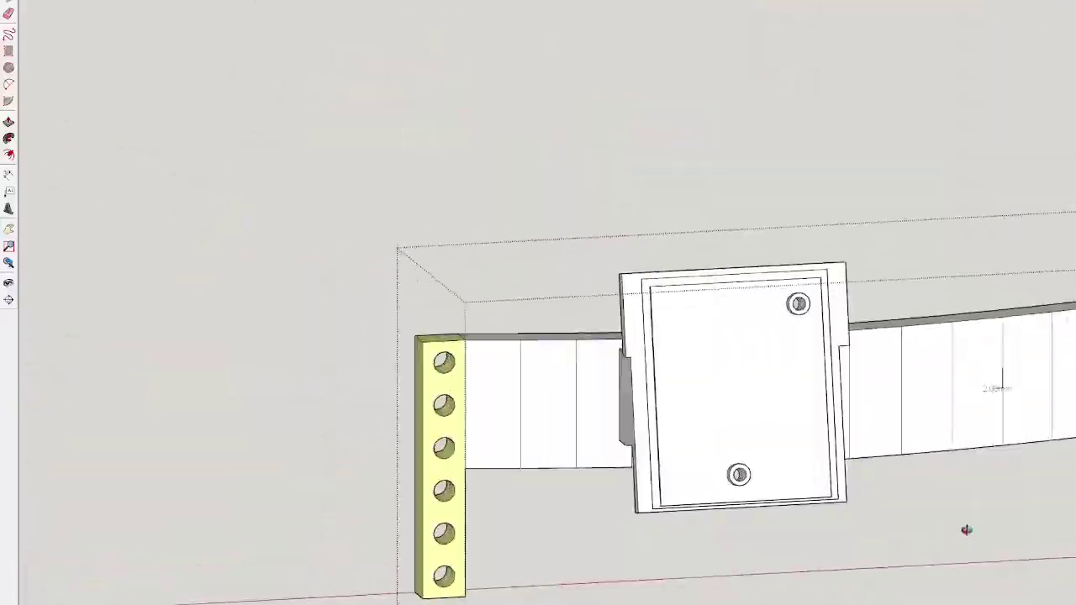
middle_drag(961, 528, 172, 237)
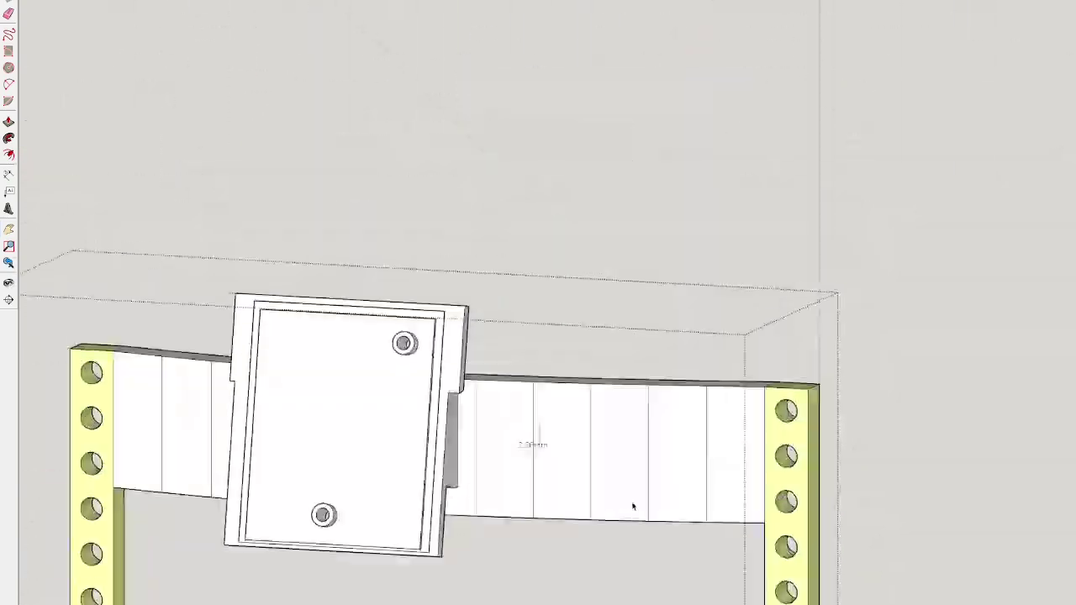
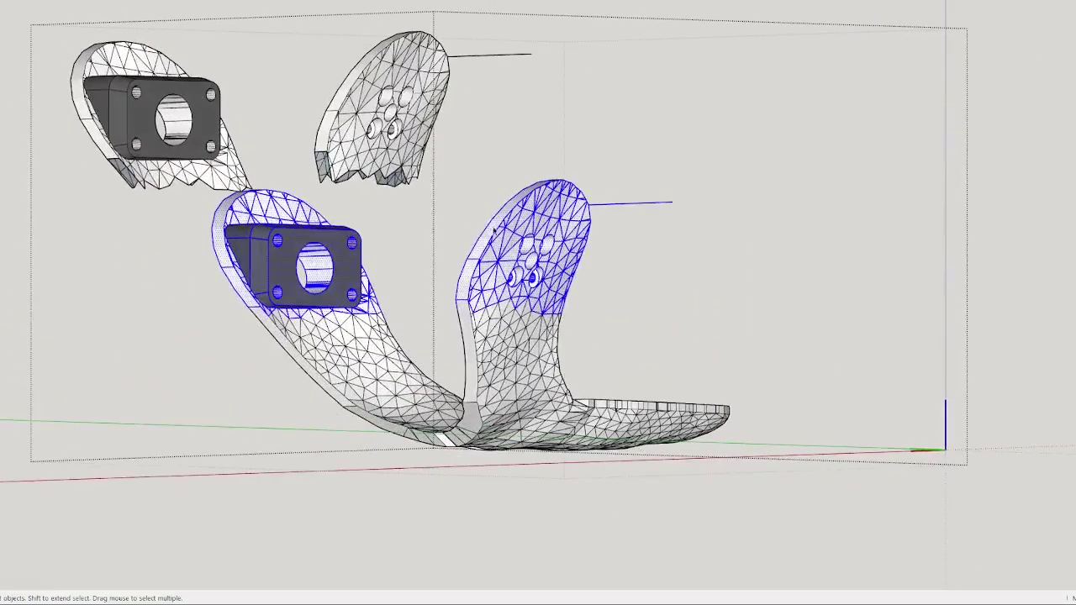
Delete the loose upper hinge plate, then zoom out to see the whole jaw model
key(Delete)
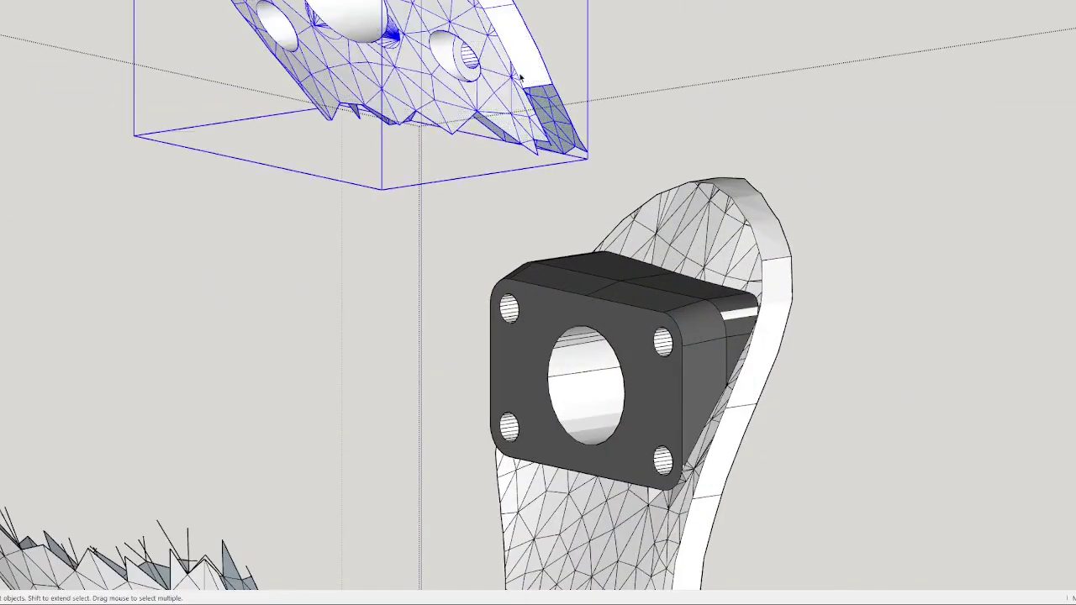
scroll(520, 77, down, 5)
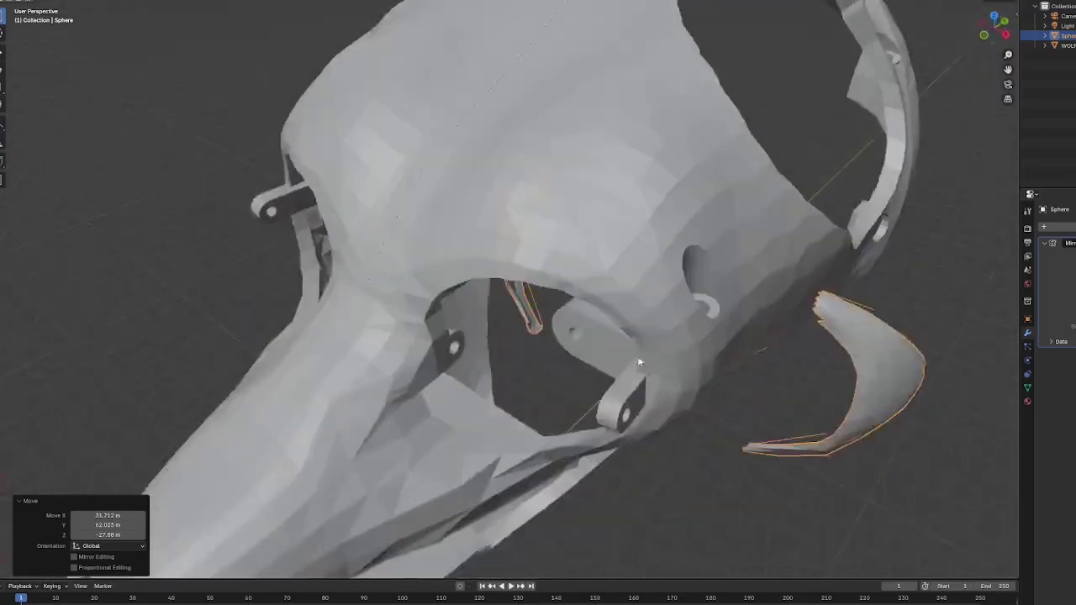
Select the crescent eye-ring cover piece on the skull and bring up its export options
middle_drag(714, 378, 543, 300)
click(622, 319)
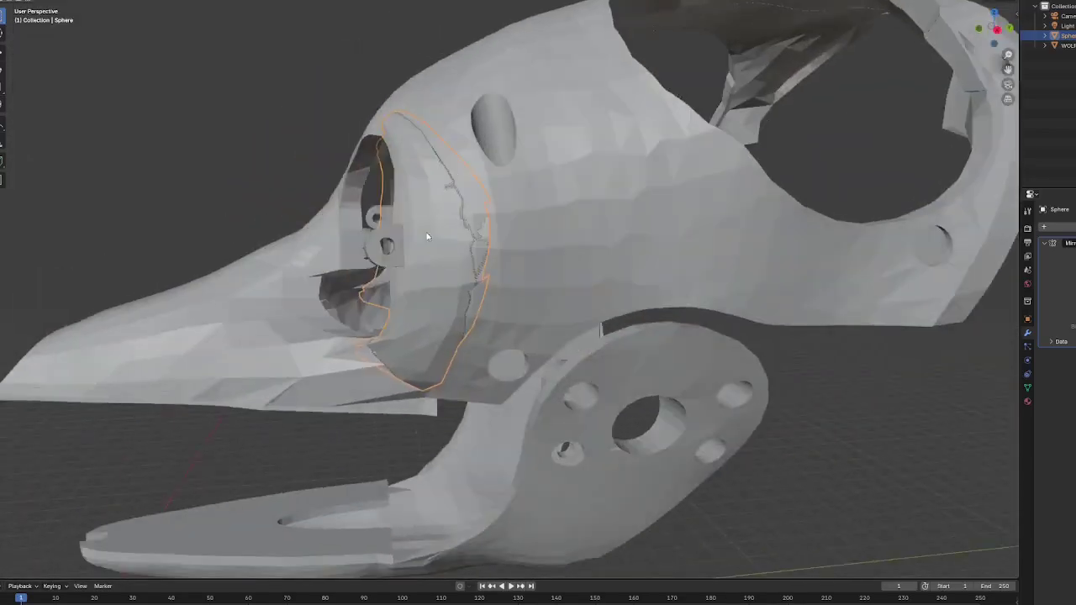
scroll(408, 227, down, 4)
middle_drag(408, 227, 589, 217)
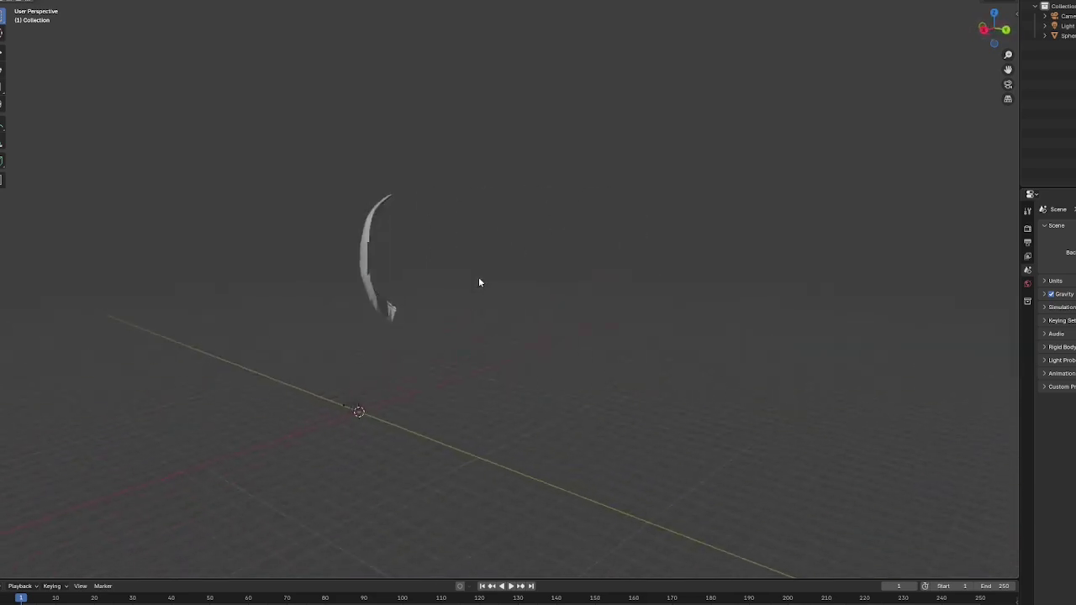
middle_drag(577, 278, 607, 279)
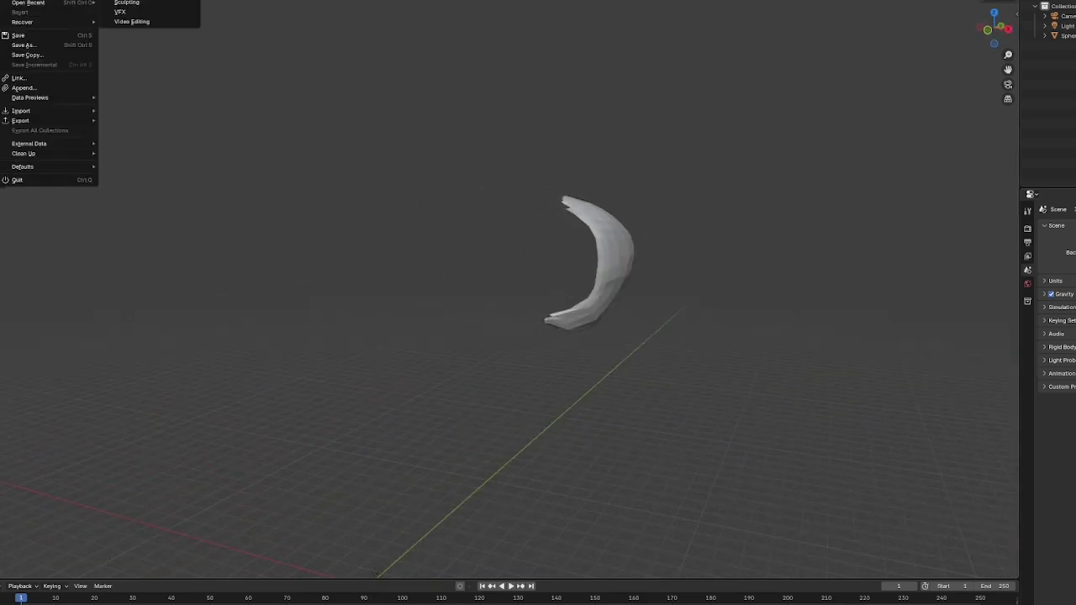
key(ctrl+z)
middle_drag(748, 297, 565, 265)
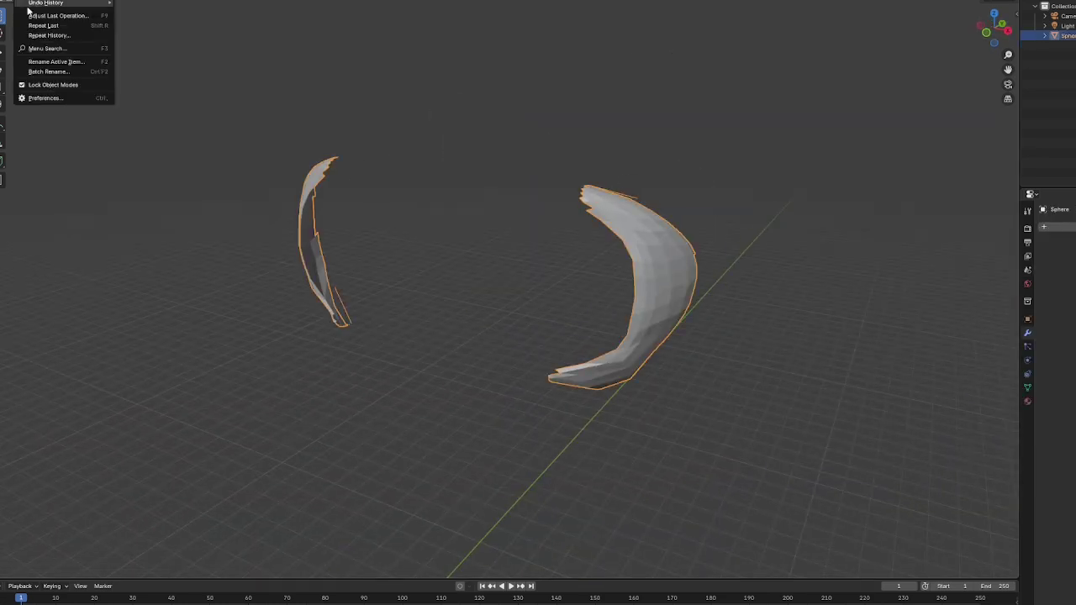
click(148, 193)
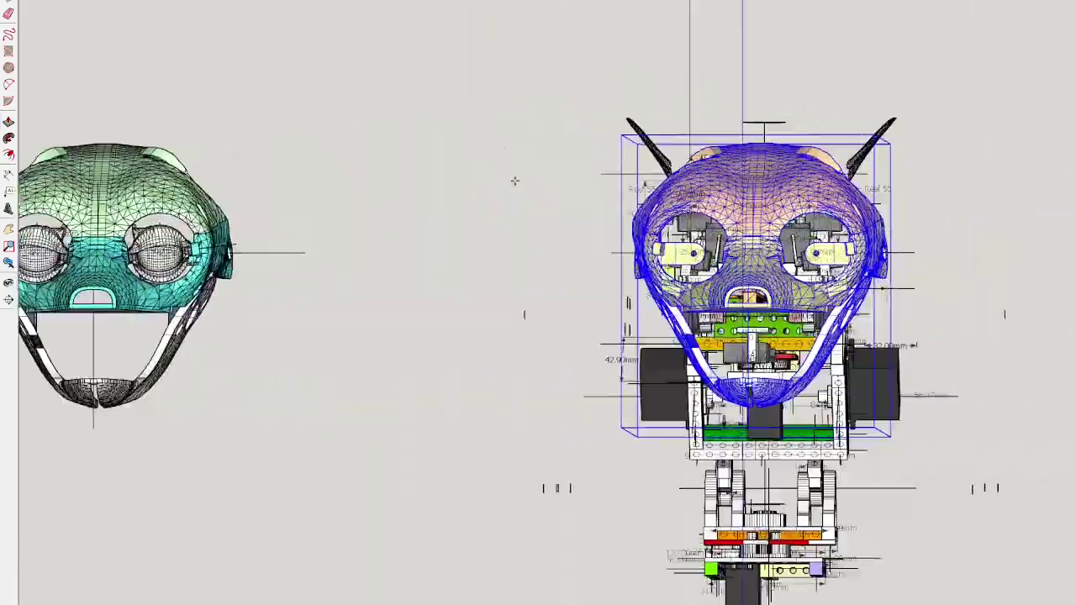
Nudge the yellow-and-purple skull copy a short distance left along the red axis
drag(536, 132, 499, 130)
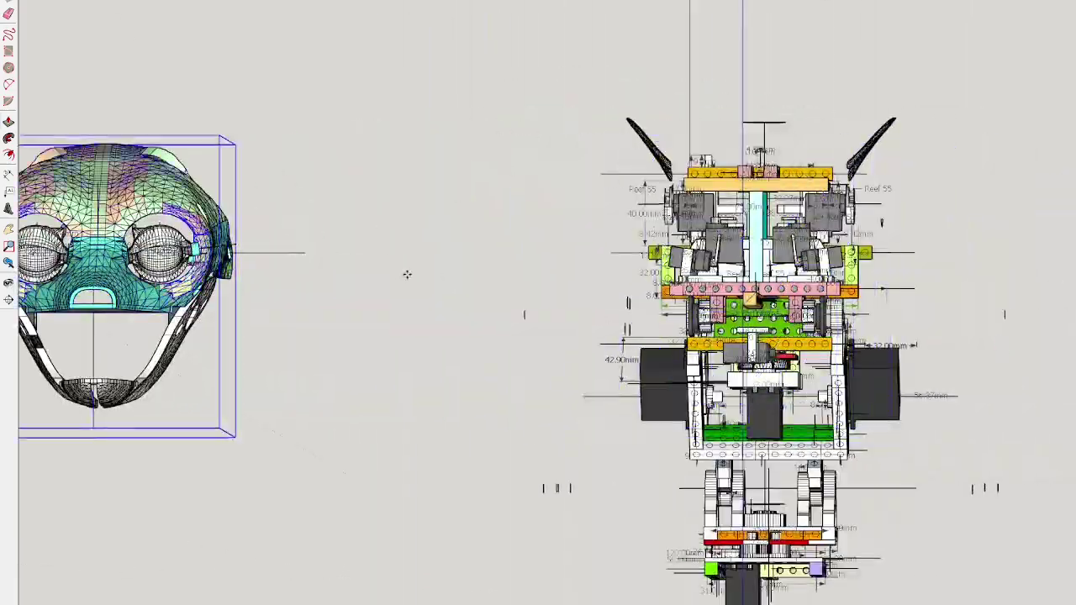